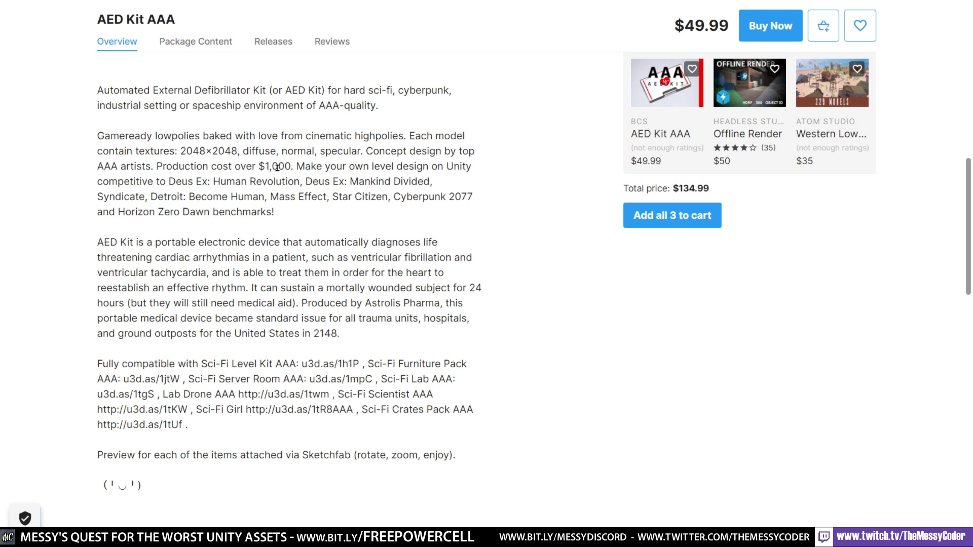
- Read the AED Kit AAA and Power Cell AAA store descriptions, checking production cost, texture size and the year in the backstory
{"action": "double_click", "coordinate": [278, 167]}
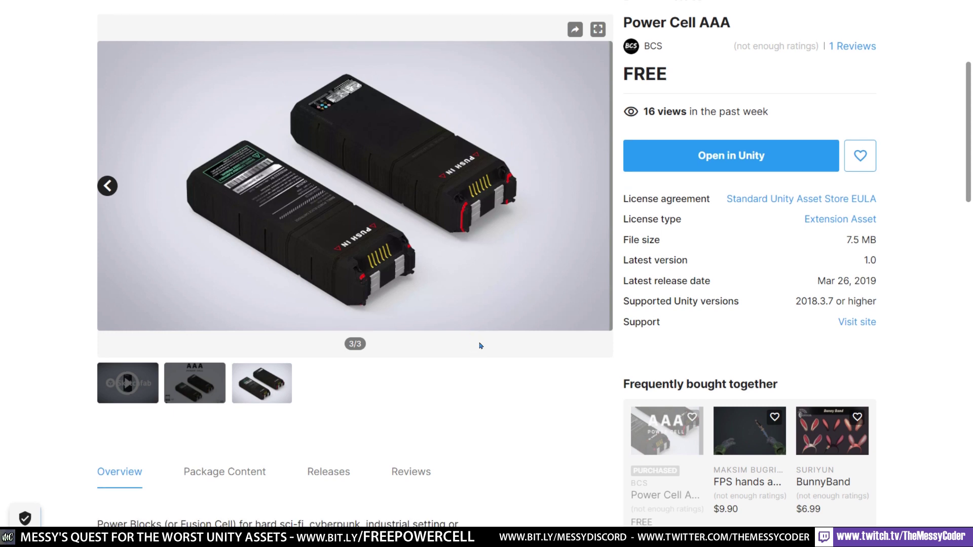
{"action": "scroll", "coordinate": [481, 346], "scroll_direction": "down", "scroll_amount": 5}
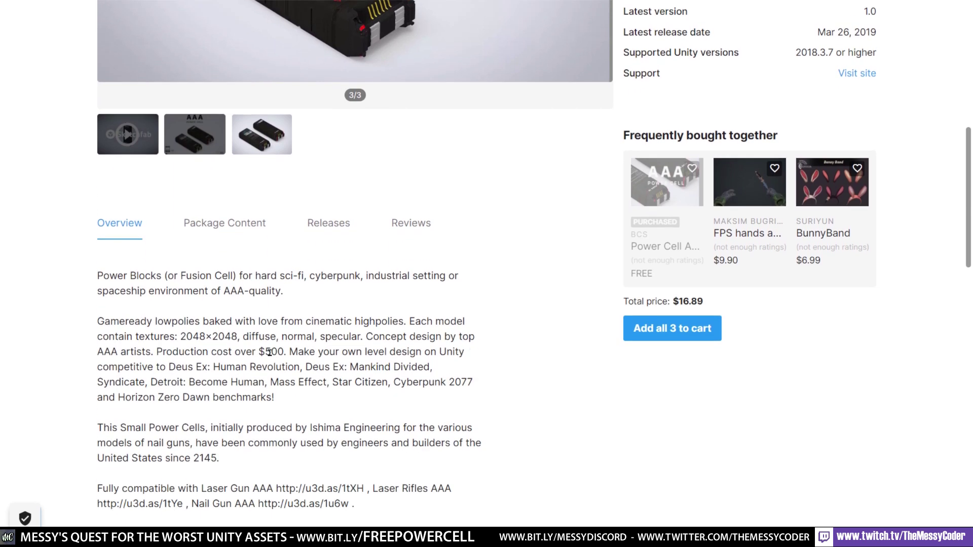
{"action": "double_click", "coordinate": [269, 352]}
{"action": "double_click", "coordinate": [185, 336]}
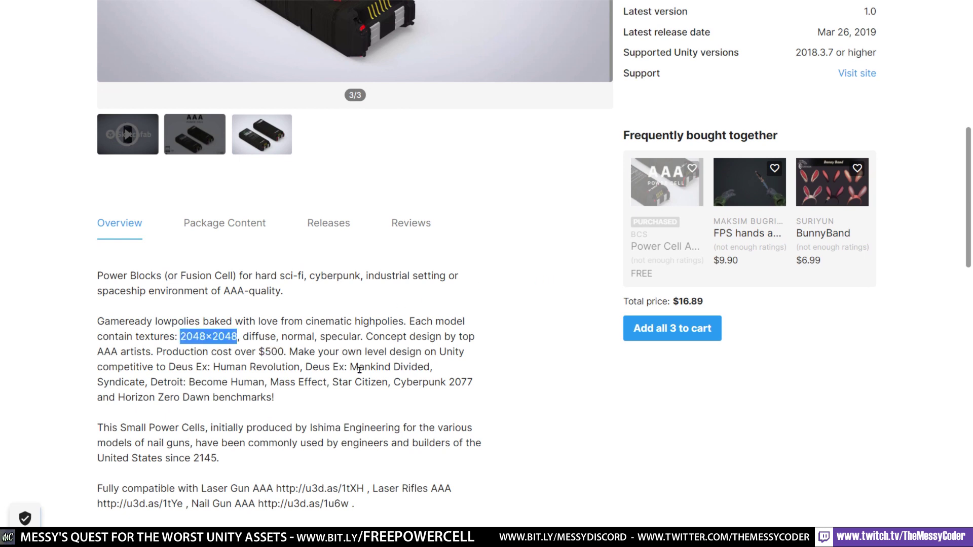
{"action": "scroll", "coordinate": [254, 363], "scroll_direction": "down", "scroll_amount": 2}
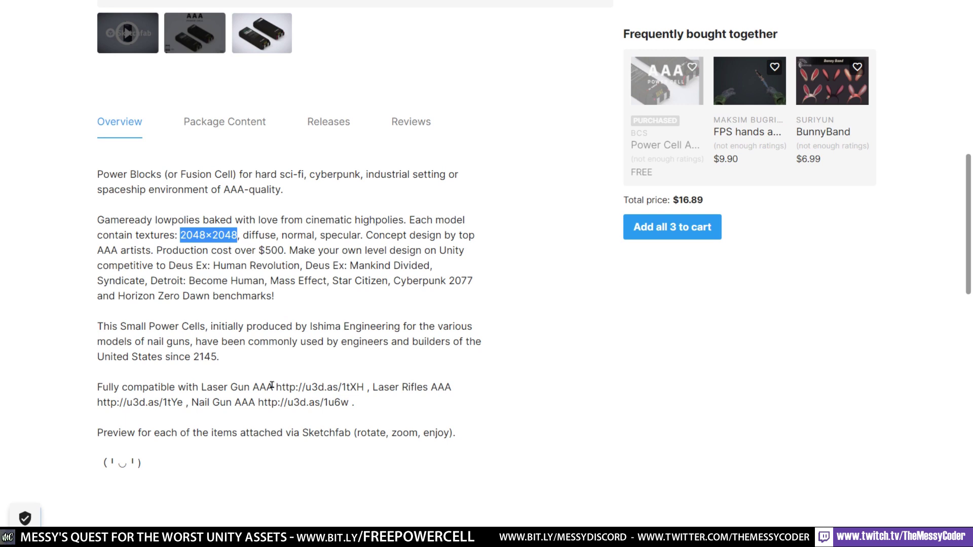
{"action": "double_click", "coordinate": [200, 356]}
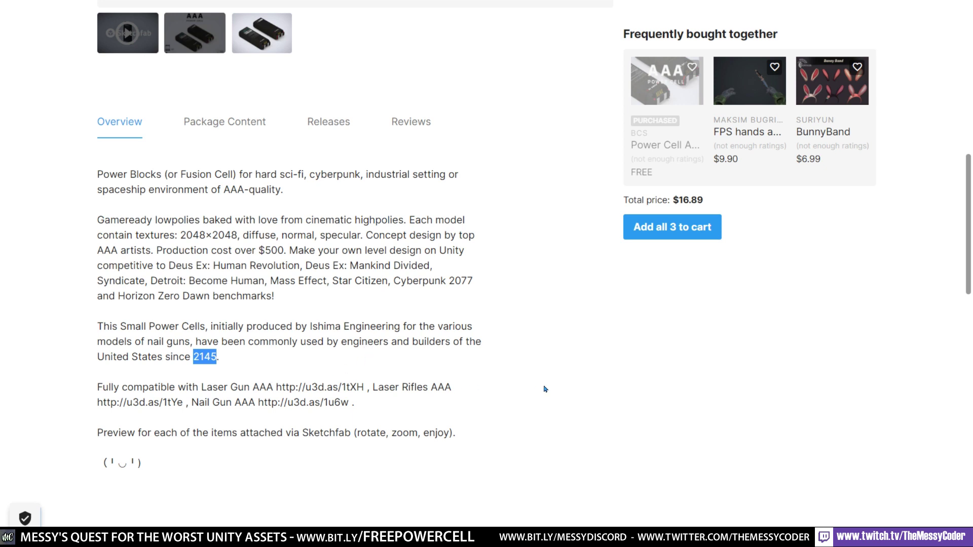
{"action": "scroll", "coordinate": [160, 324], "scroll_direction": "up", "scroll_amount": 5}
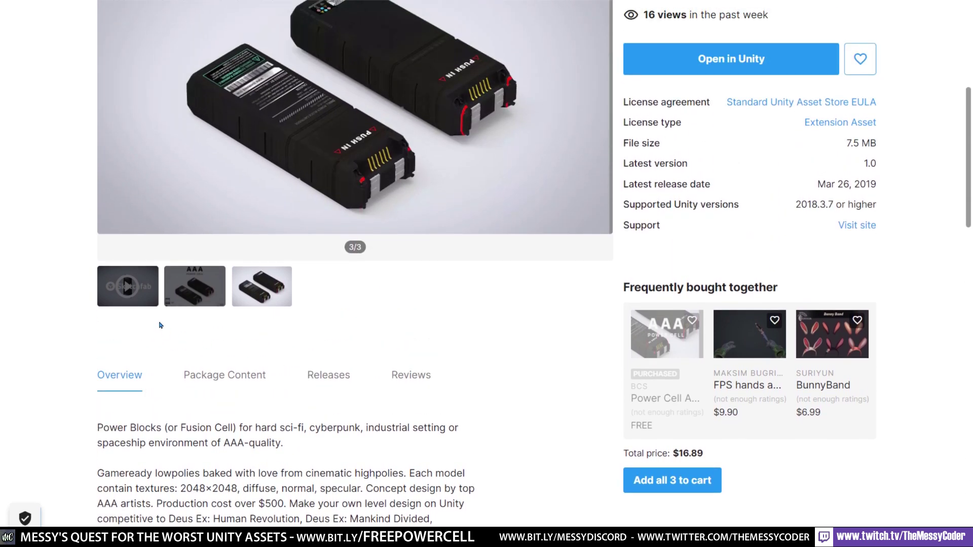
- Show the interactive 3D preview of Power Cell AAA in the store page's media gallery
{"action": "left_click", "coordinate": [117, 301]}
{"action": "scroll", "coordinate": [135, 343], "scroll_direction": "up", "scroll_amount": 3}
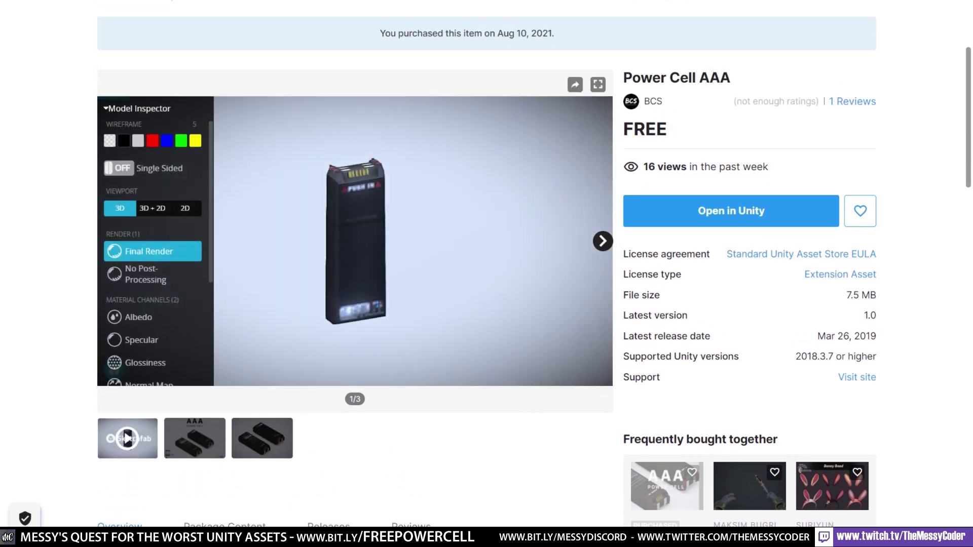
{"action": "scroll", "coordinate": [354, 241], "scroll_direction": "up", "scroll_amount": 4}
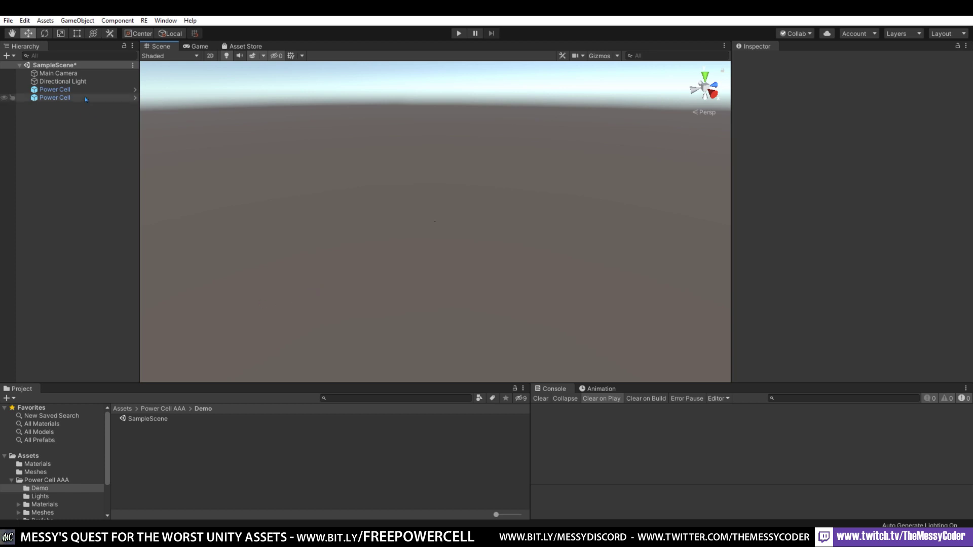
- In the Unity editor, select the first Power Cell and examine it in the scene from close up and far away
{"action": "left_click", "coordinate": [46, 90]}
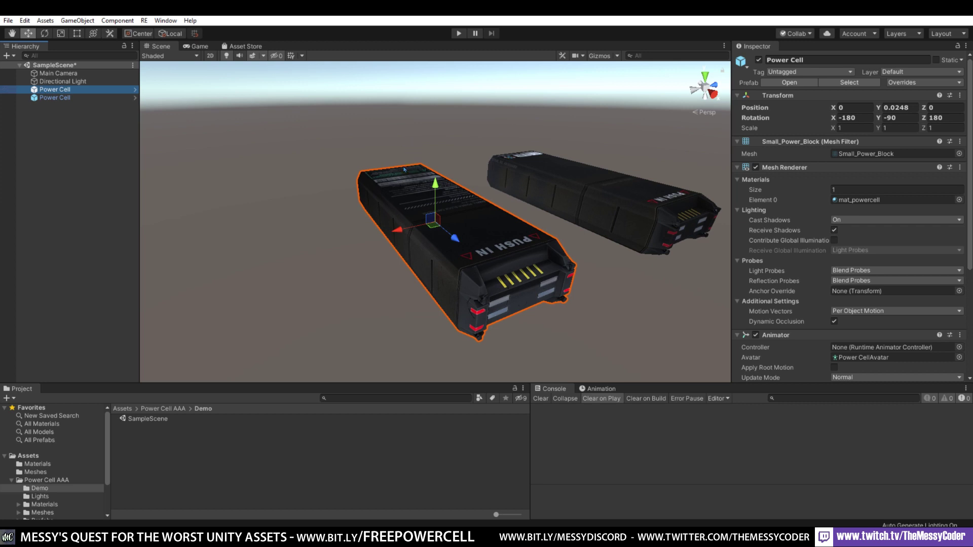
{"action": "right_click_drag", "start_coordinate": [455, 224], "coordinate": [497, 200]}
{"action": "key", "text": "d"}
{"action": "key", "text": "w"}
{"action": "scroll", "coordinate": [497, 199], "scroll_direction": "down", "scroll_amount": 5}
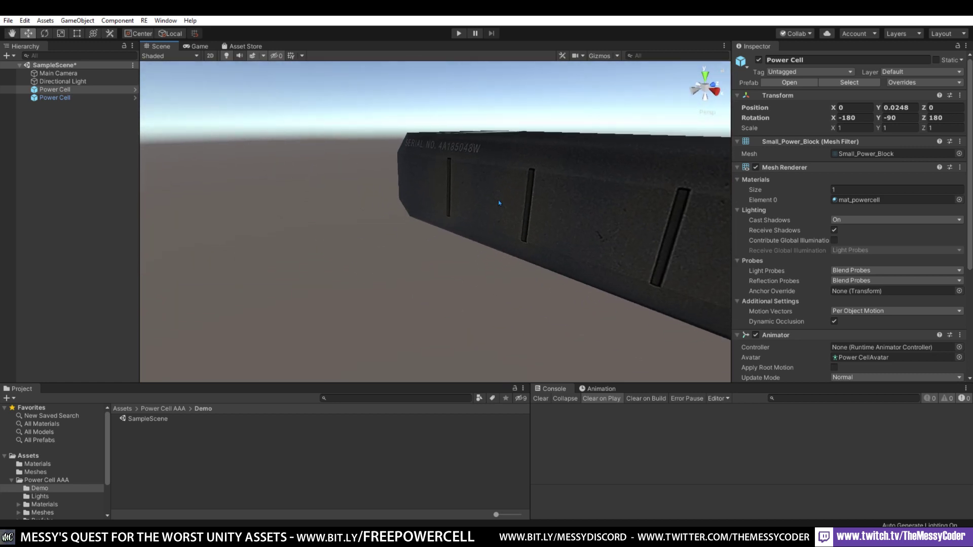
{"action": "right_click", "coordinate": [474, 203]}
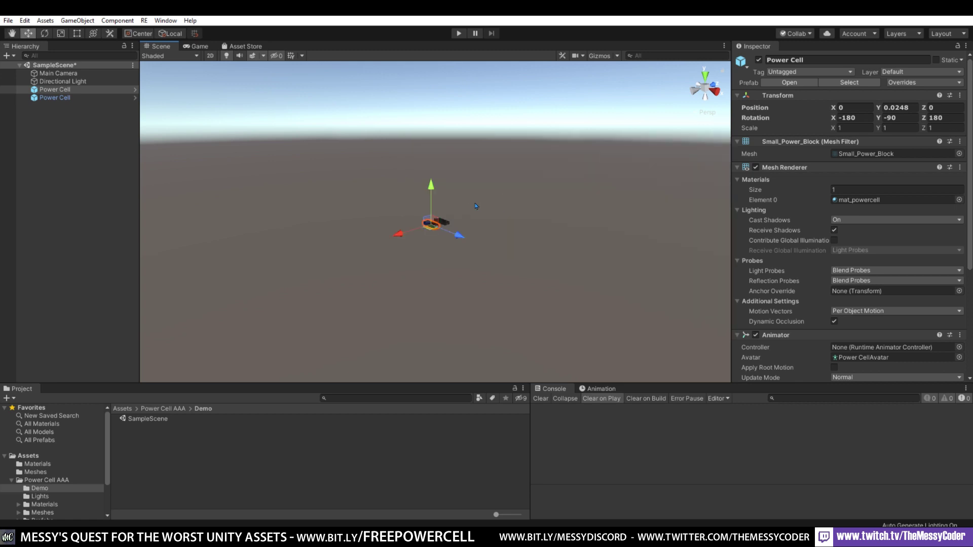
{"action": "scroll", "coordinate": [475, 202], "scroll_direction": "up", "scroll_amount": 5}
{"action": "scroll", "coordinate": [475, 202], "scroll_direction": "down", "scroll_amount": 5}
{"action": "right_click_drag", "start_coordinate": [476, 206], "coordinate": [453, 205]}
- Locate the first Power Cell's Small_Power_Block mesh asset and examine its wireframe preview and vertex and triangle counts
{"action": "left_click", "coordinate": [43, 157]}
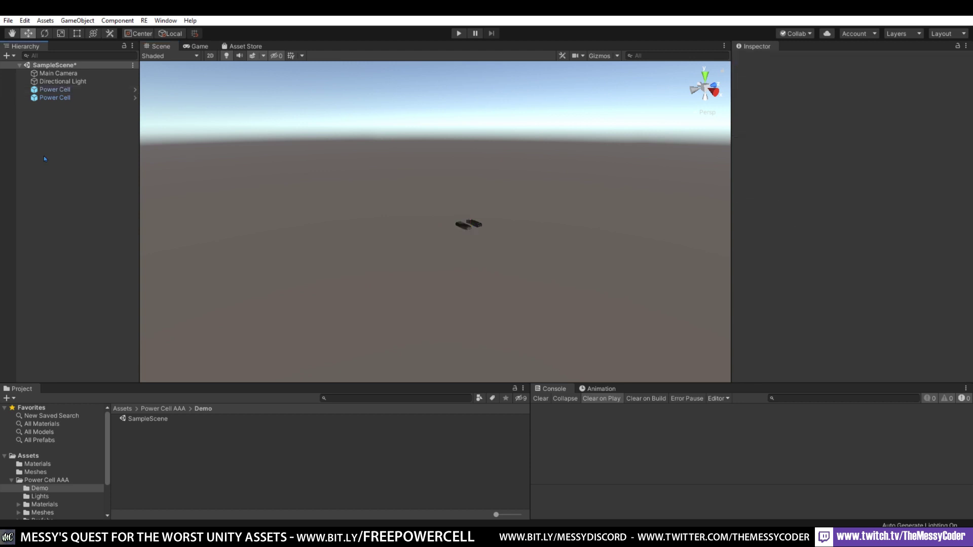
{"action": "right_click", "coordinate": [44, 159]}
{"action": "left_click", "coordinate": [50, 89]}
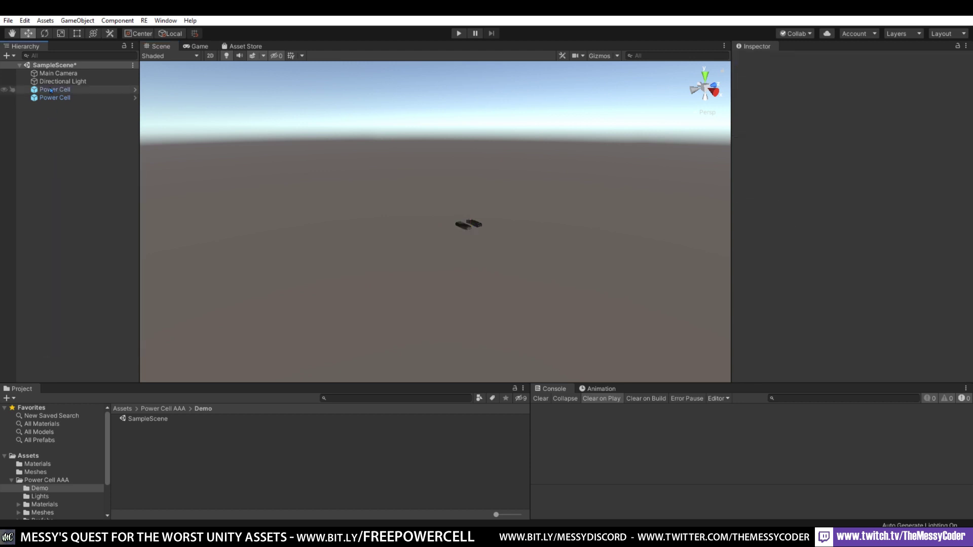
{"action": "left_click", "coordinate": [66, 91]}
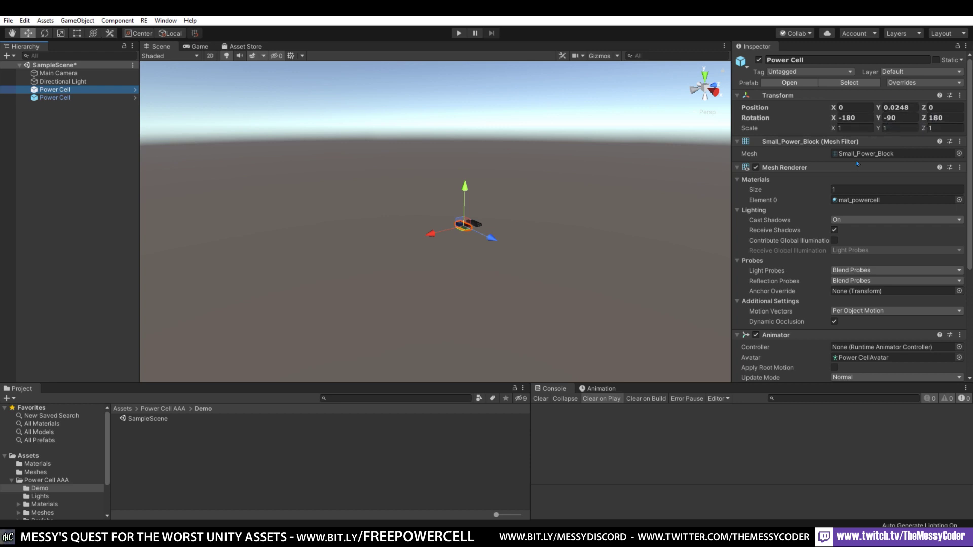
{"action": "left_click", "coordinate": [870, 155]}
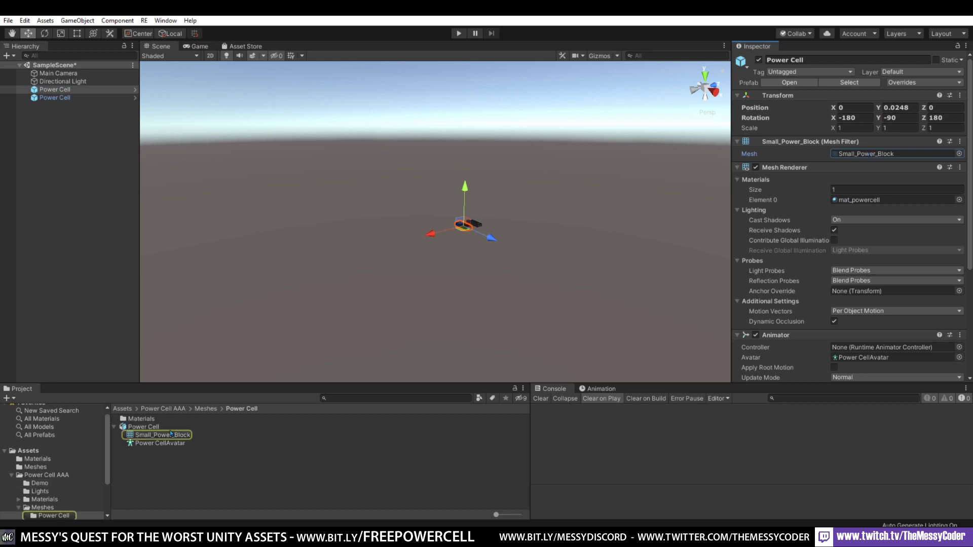
{"action": "left_click", "coordinate": [171, 434]}
{"action": "left_click_drag", "start_coordinate": [825, 330], "coordinate": [826, 130]}
{"action": "left_click_drag", "start_coordinate": [836, 263], "coordinate": [776, 304]}
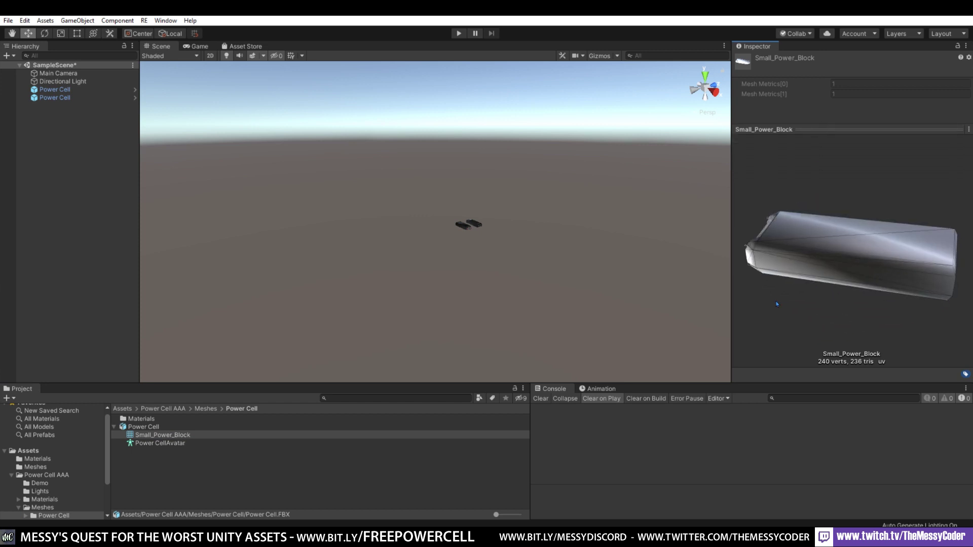
- Add a 3D Cube to SampleScene and frame it in the scene view
{"action": "left_click", "coordinate": [49, 162]}
{"action": "right_click", "coordinate": [52, 127]}
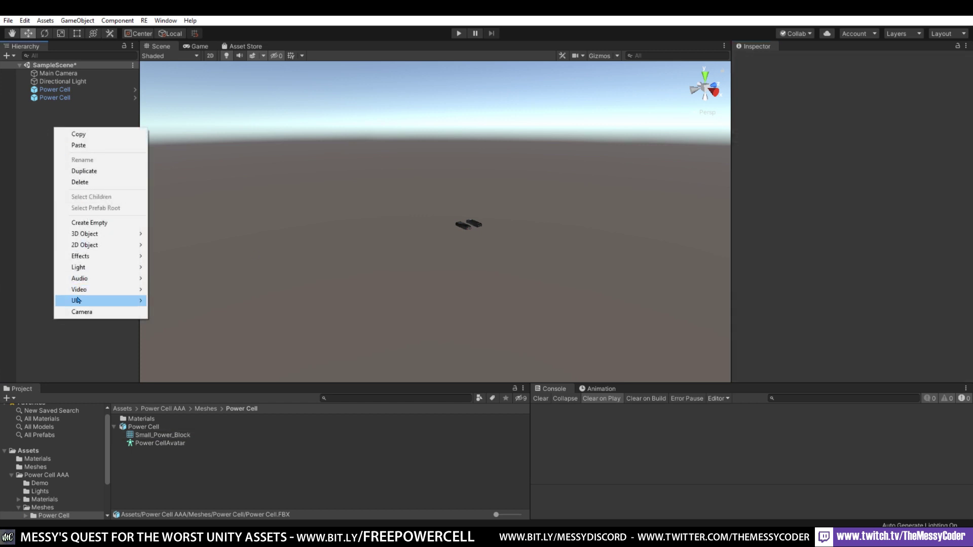
{"action": "mouse_move", "coordinate": [113, 232]}
{"action": "left_click", "coordinate": [162, 234]}
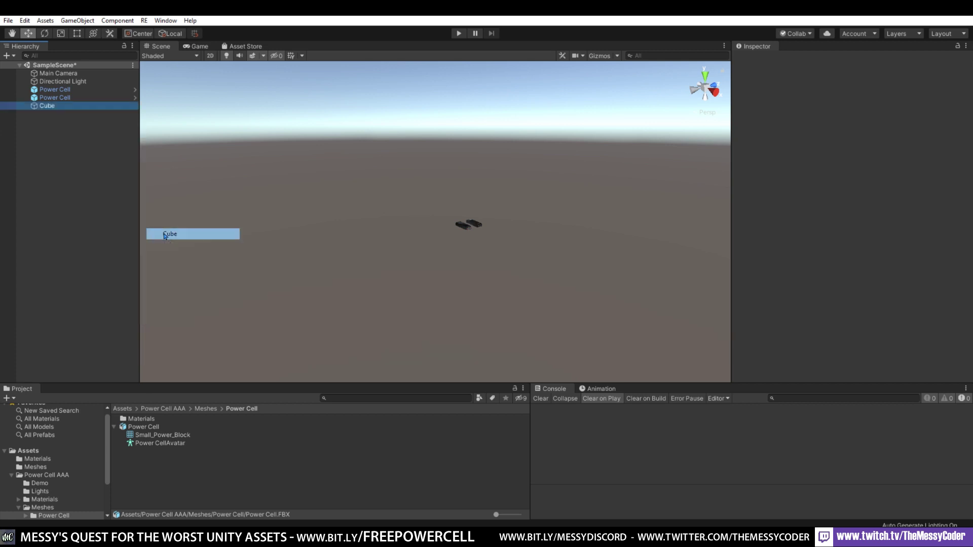
{"action": "key", "text": "f"}
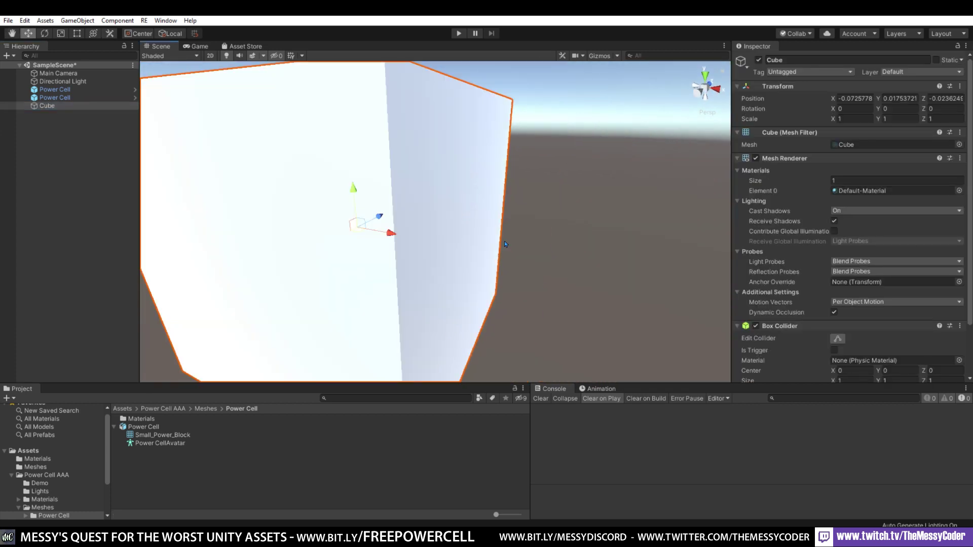
- Move the cube just behind the two power cells, to about X -0.193, Z 0.705
{"action": "left_click_drag", "start_coordinate": [409, 229], "coordinate": [574, 241]}
{"action": "left_click_drag", "start_coordinate": [461, 226], "coordinate": [456, 158], "text": "alt"}
{"action": "left_click_drag", "start_coordinate": [520, 169], "coordinate": [508, 172]}
{"action": "right_click_drag", "start_coordinate": [491, 210], "coordinate": [415, 192]}
{"action": "key", "text": "d"}
{"action": "left_click_drag", "start_coordinate": [415, 193], "coordinate": [319, 203], "text": "alt"}
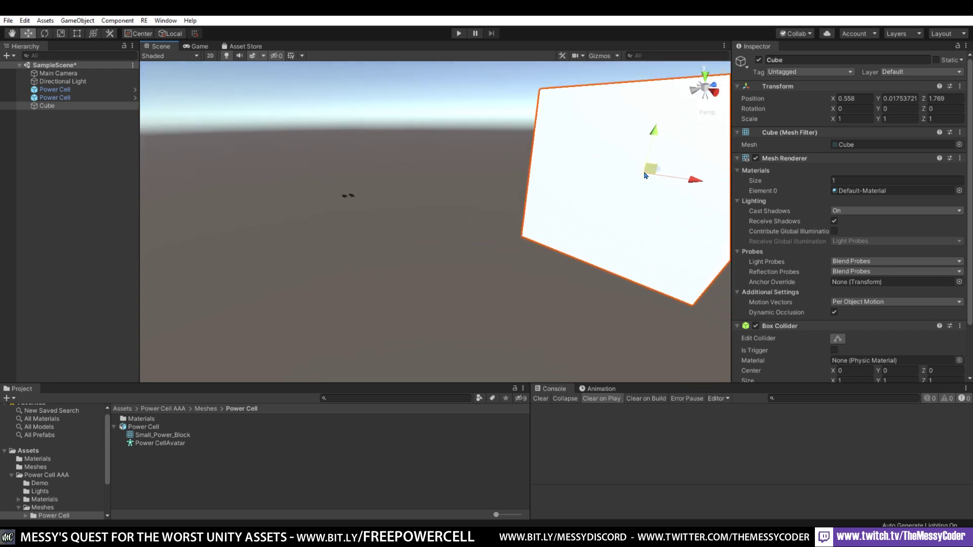
{"action": "left_click_drag", "start_coordinate": [653, 171], "coordinate": [488, 178]}
{"action": "scroll", "coordinate": [451, 154], "scroll_direction": "up", "scroll_amount": 5}
{"action": "scroll", "coordinate": [488, 178], "scroll_direction": "down", "scroll_amount": 10}
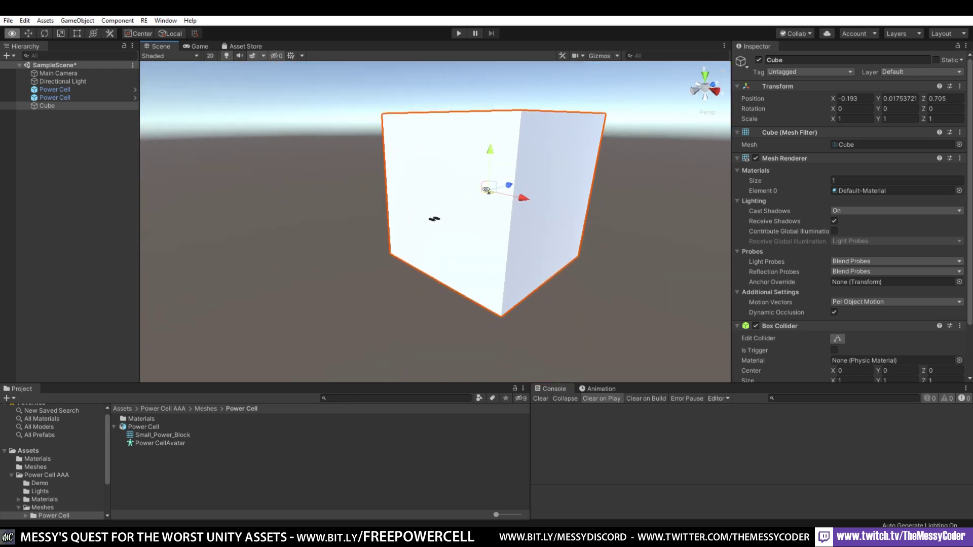
- Set the scale of both Power Cell objects to 100 on X, Y and Z
{"action": "left_click", "coordinate": [80, 97]}
{"action": "left_click", "coordinate": [75, 89], "text": "shift"}
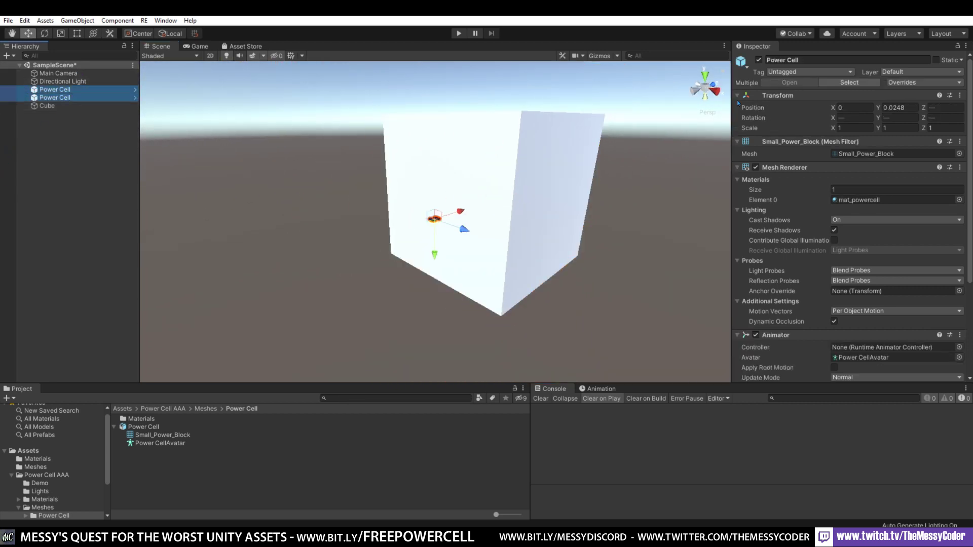
{"action": "left_click", "coordinate": [849, 127]}
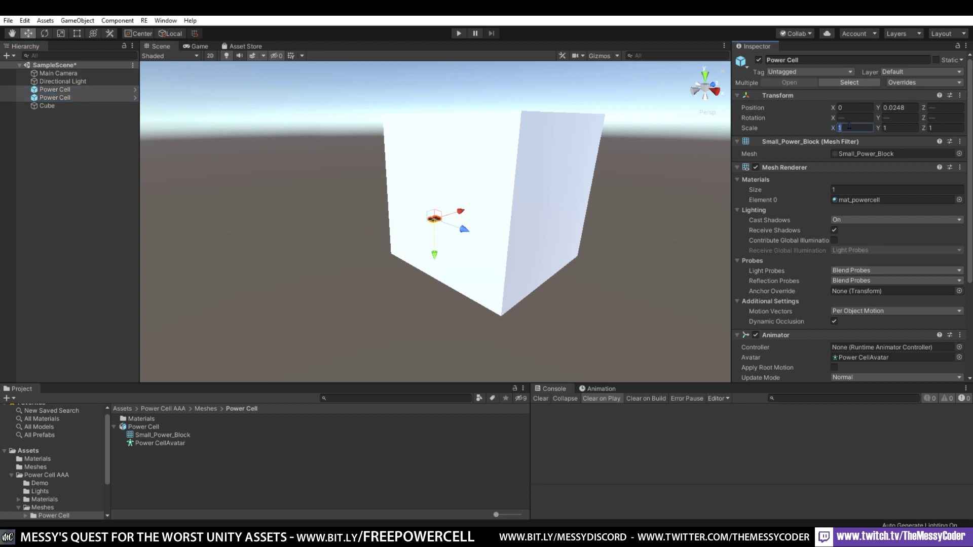
{"action": "type", "text": "00"}
{"action": "left_click", "coordinate": [905, 127]}
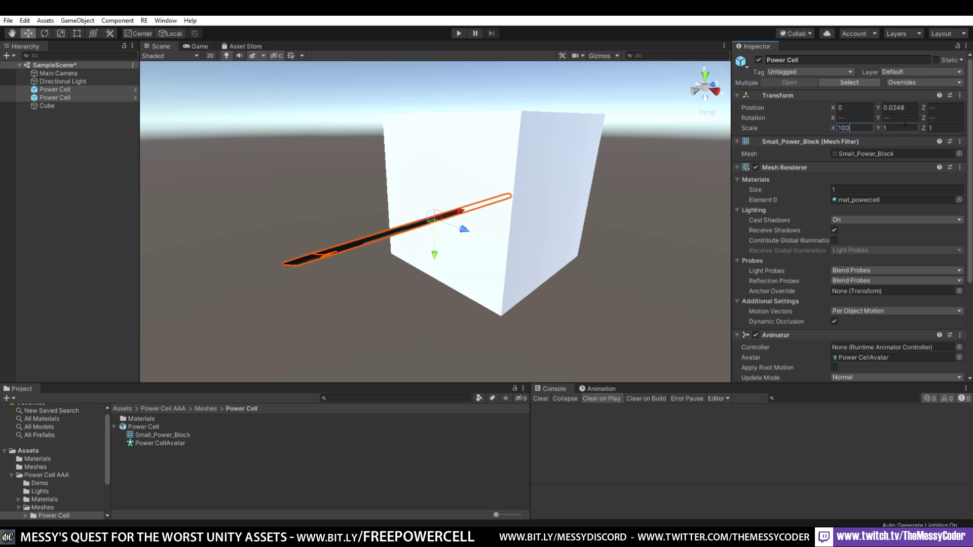
{"action": "type", "text": "100"}
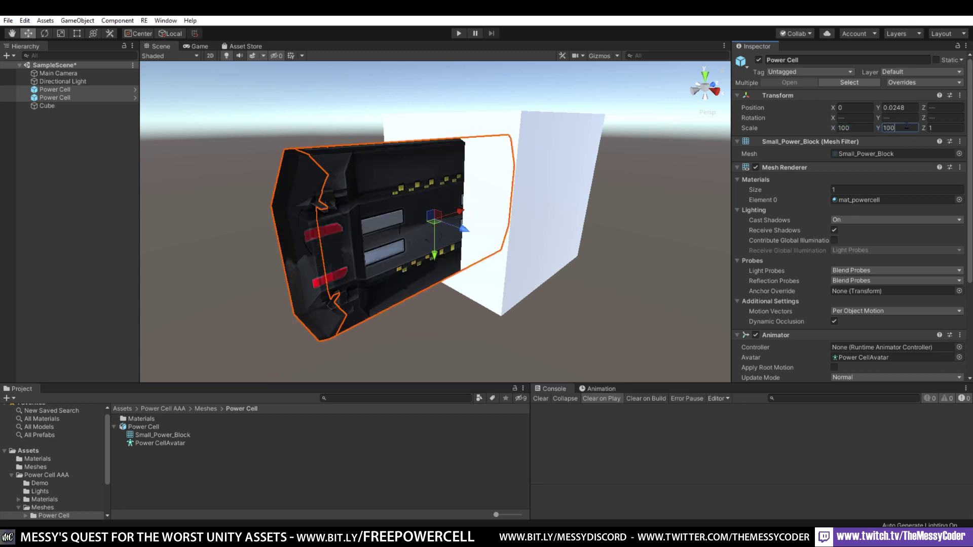
{"action": "left_click", "coordinate": [934, 129]}
{"action": "type", "text": "100"}
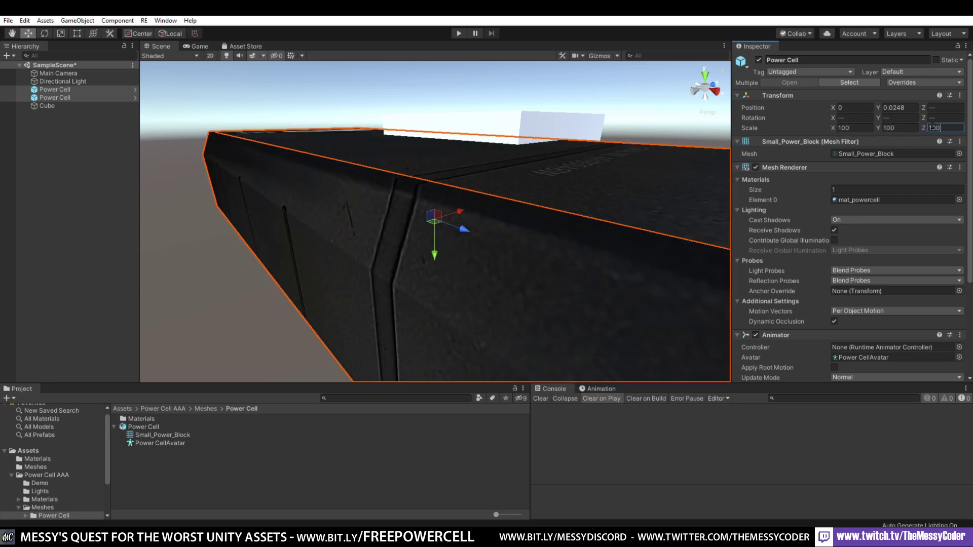
- Separate the two enlarged power cells by moving the first one along the Z axis to about -0.9
{"action": "right_click_drag", "start_coordinate": [499, 149], "coordinate": [439, 204]}
{"action": "key", "text": "s"}
{"action": "key", "text": "s"}
{"action": "left_click_drag", "start_coordinate": [469, 196], "coordinate": [356, 224]}
{"action": "left_click", "coordinate": [91, 89]}
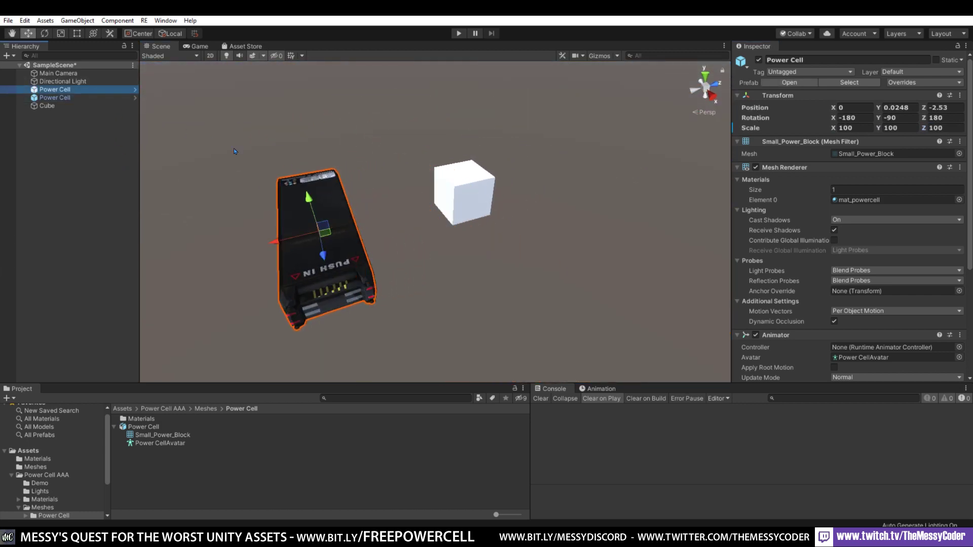
{"action": "left_click_drag", "start_coordinate": [273, 240], "coordinate": [358, 222]}
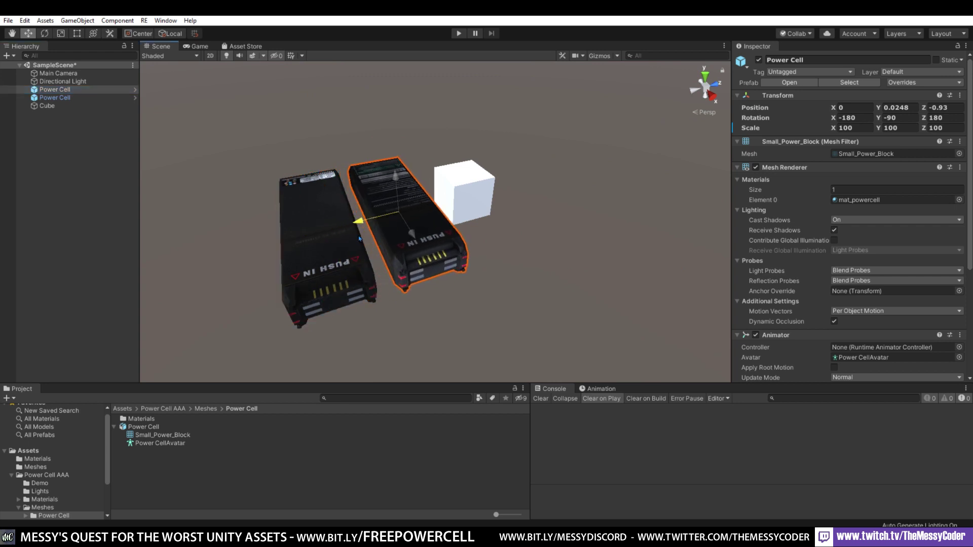
- Maximise the Scene view and examine the enlarged power cells' labels and surfaces, comparing their size with the cube
{"action": "left_click", "coordinate": [471, 193]}
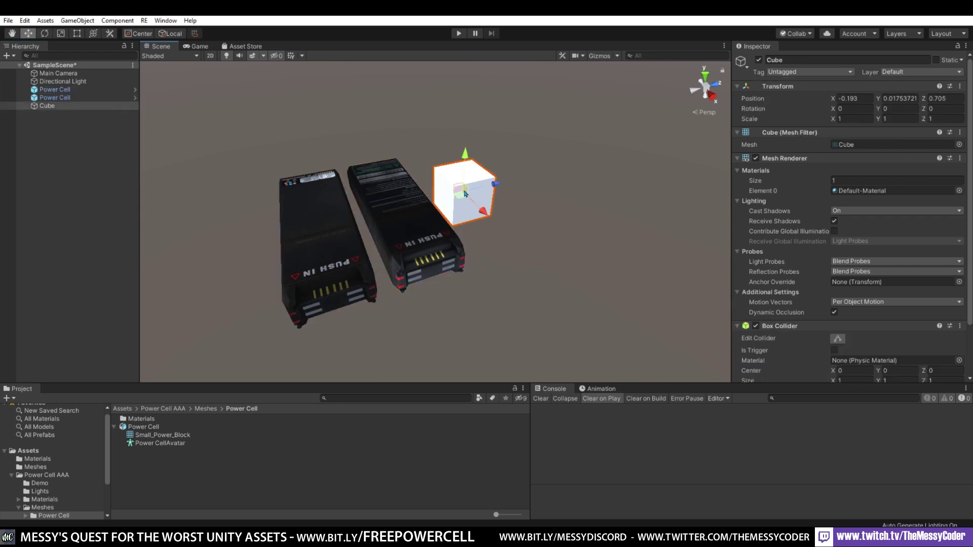
{"action": "left_click_drag", "start_coordinate": [465, 193], "coordinate": [399, 135], "text": "alt"}
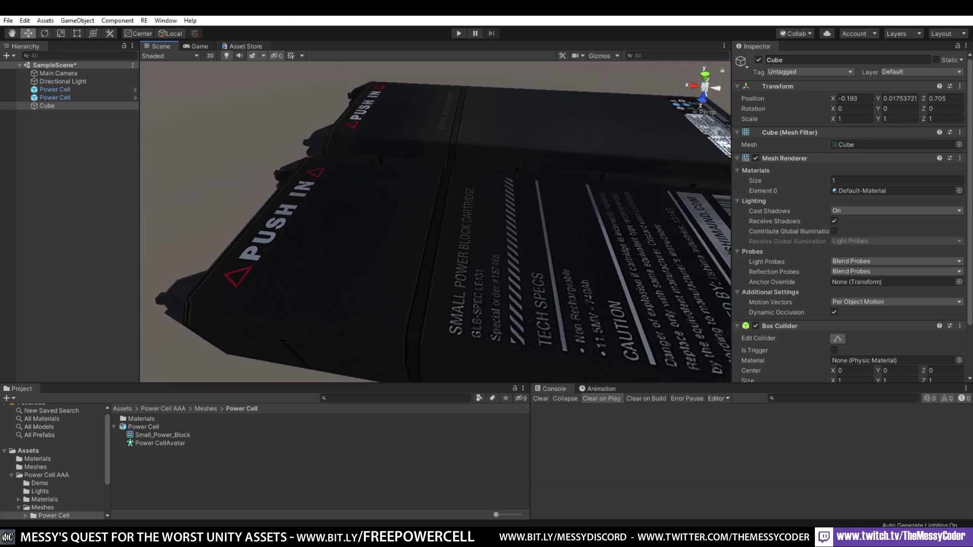
{"action": "right_click", "coordinate": [152, 47]}
{"action": "left_click", "coordinate": [166, 55]}
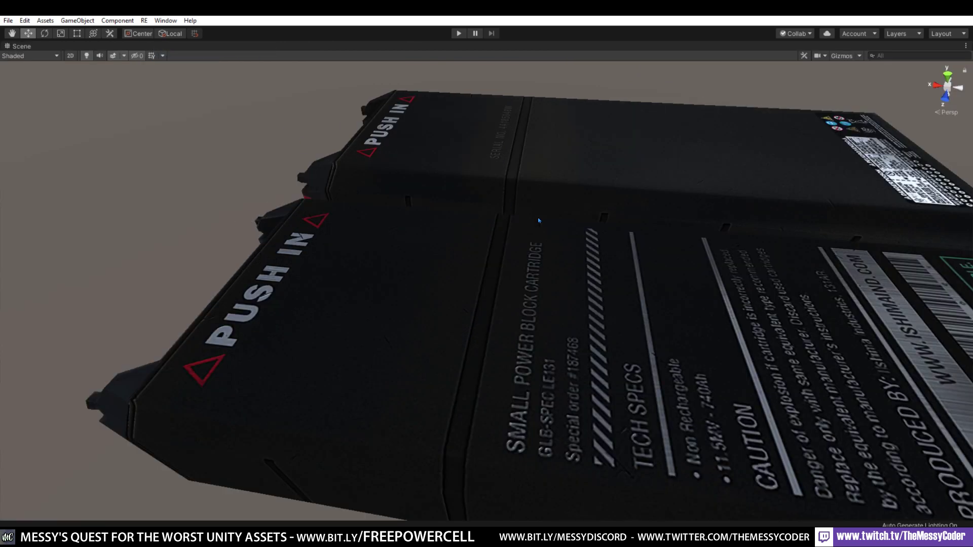
{"action": "left_click_drag", "start_coordinate": [537, 217], "coordinate": [218, 213], "text": "alt"}
{"action": "scroll", "coordinate": [218, 213], "scroll_direction": "down", "scroll_amount": 10}
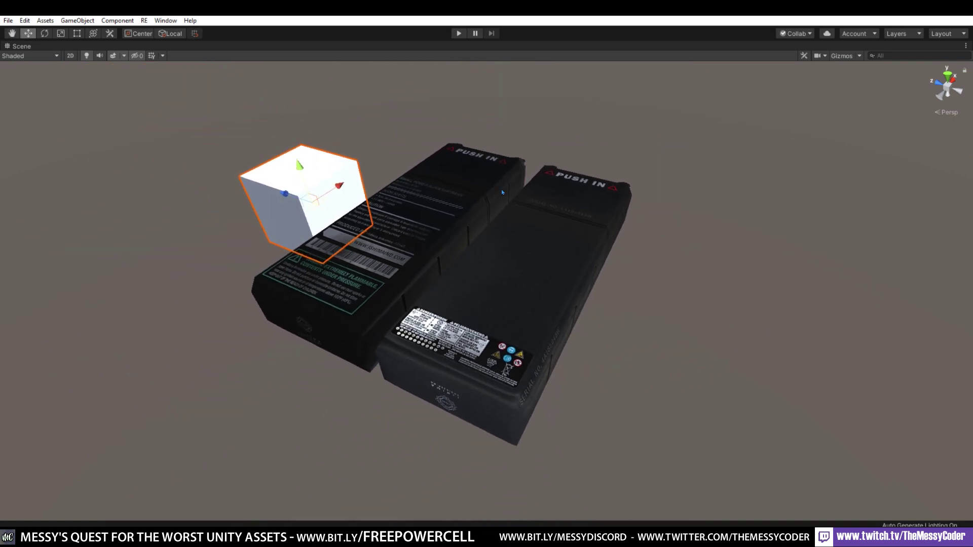
- Select both power cells and scale them together uniformly with the Scale tool
{"action": "left_click", "coordinate": [552, 243]}
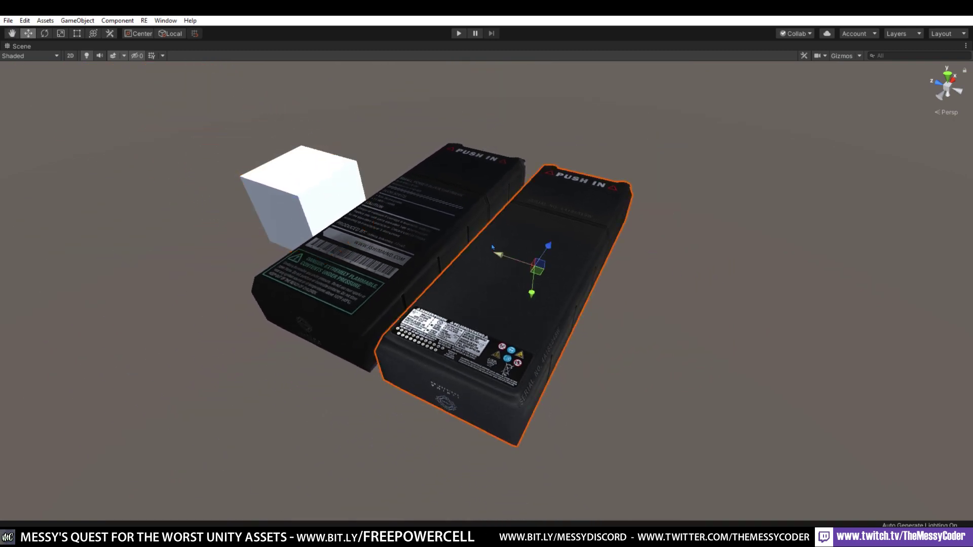
{"action": "left_click", "coordinate": [434, 235], "text": "ctrl"}
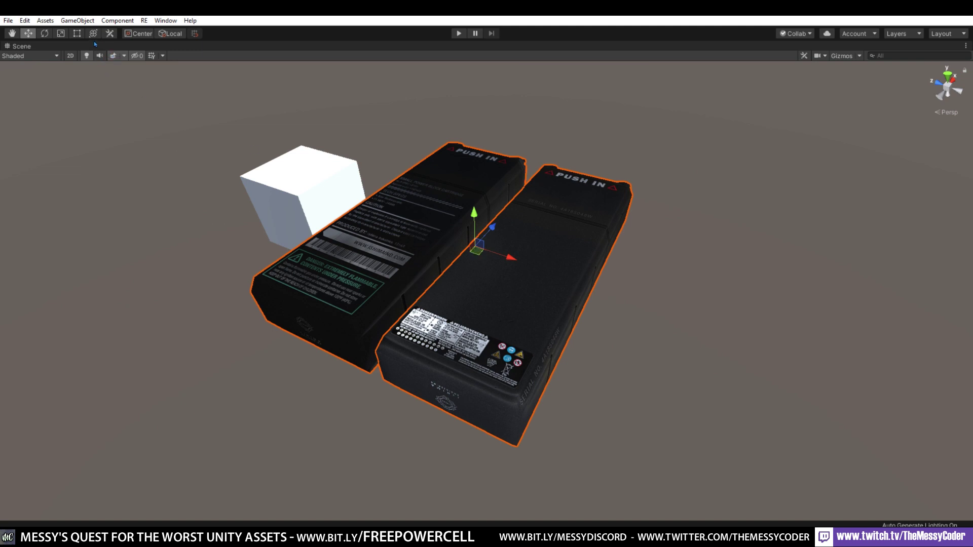
{"action": "left_click", "coordinate": [63, 34]}
{"action": "left_click_drag", "start_coordinate": [475, 248], "coordinate": [445, 278]}
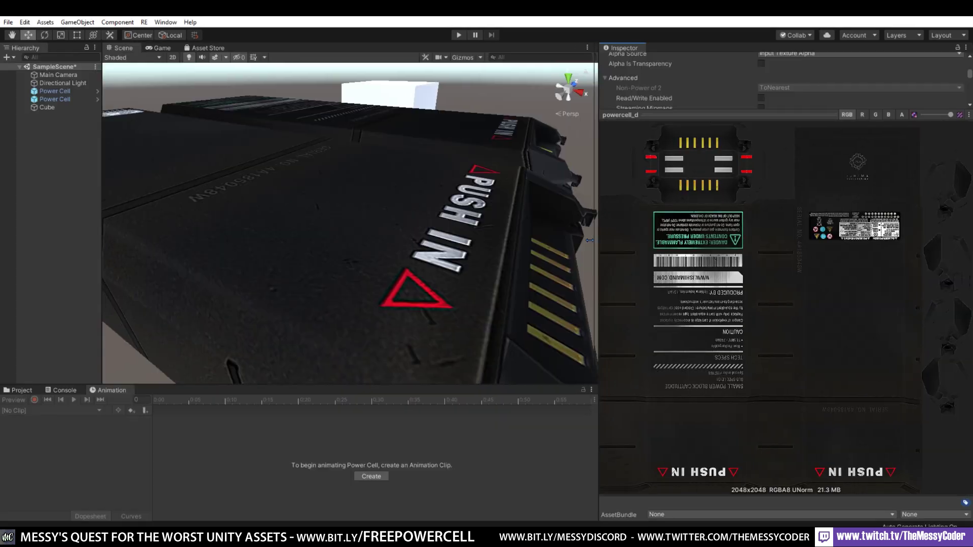
- Examine the powercell_s and powercell_d textures from the Power Cell textures folder against the enlarged model's surface detail
{"action": "left_click_drag", "start_coordinate": [560, 241], "coordinate": [585, 248]}
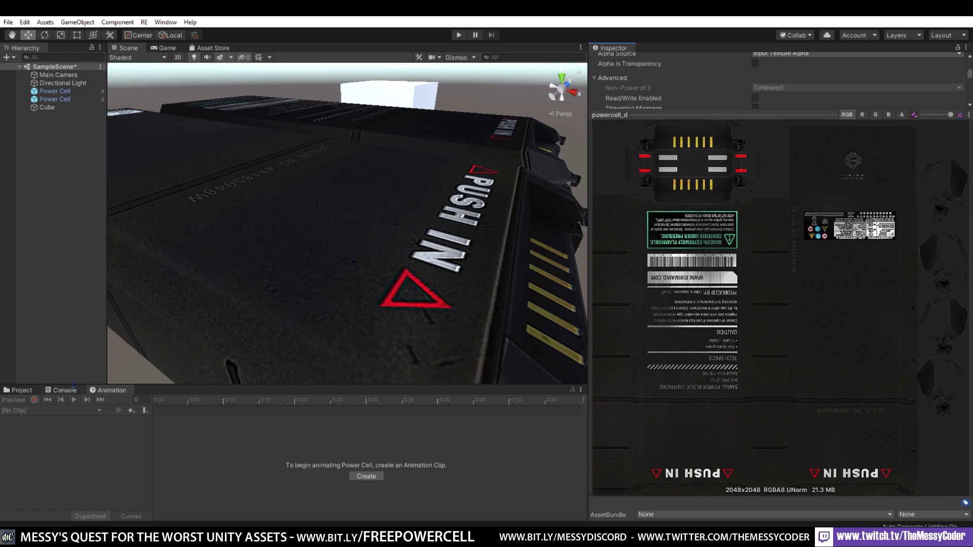
{"action": "left_click", "coordinate": [29, 391]}
{"action": "left_click", "coordinate": [135, 429]}
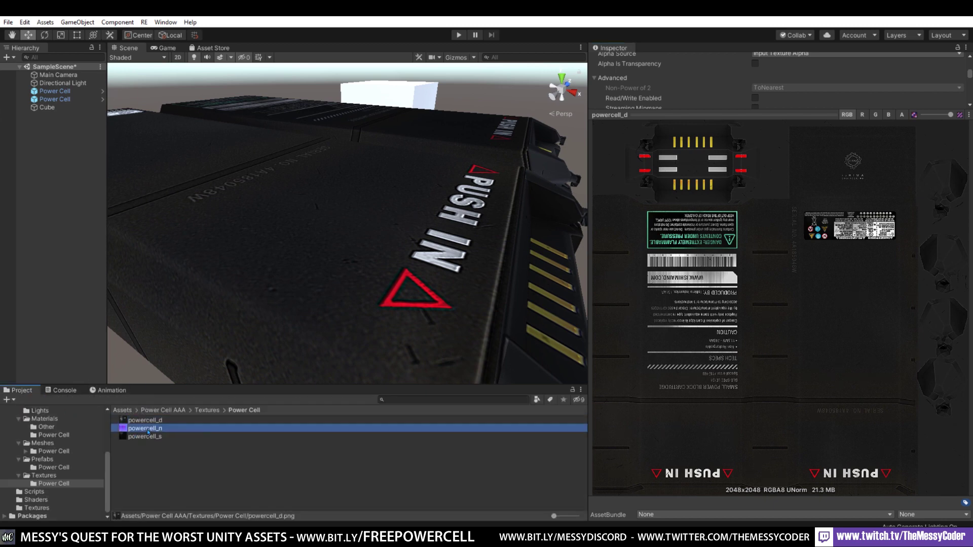
{"action": "left_click", "coordinate": [161, 437]}
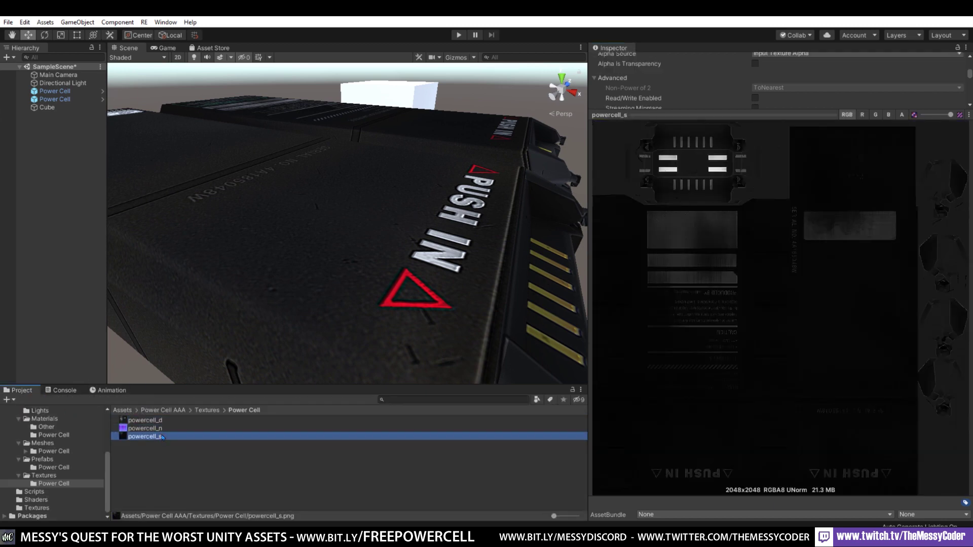
{"action": "left_click", "coordinate": [156, 421]}
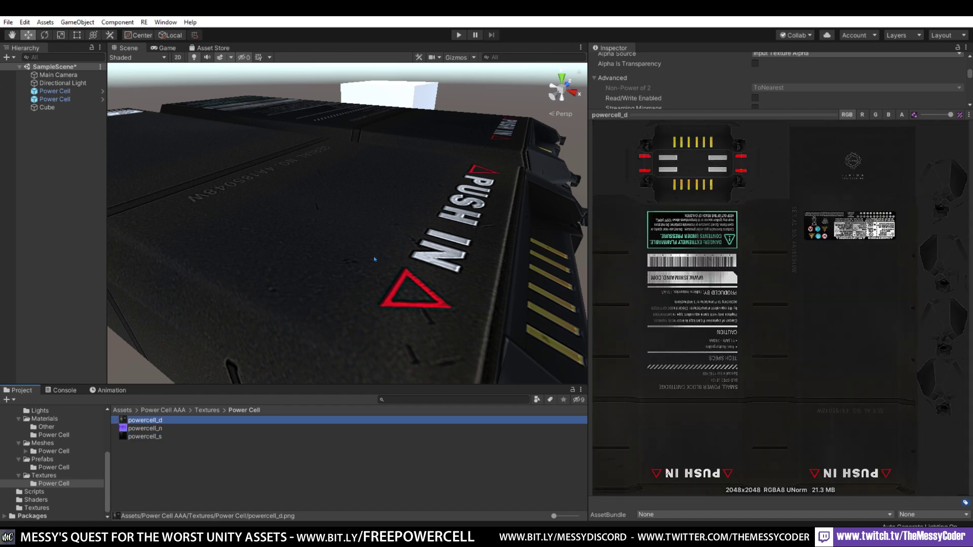
{"action": "right_click_drag", "start_coordinate": [438, 228], "coordinate": [395, 236]}
- Set the scale of both Power Cell objects to 1 on X, Y and Z
{"action": "left_click", "coordinate": [55, 99]}
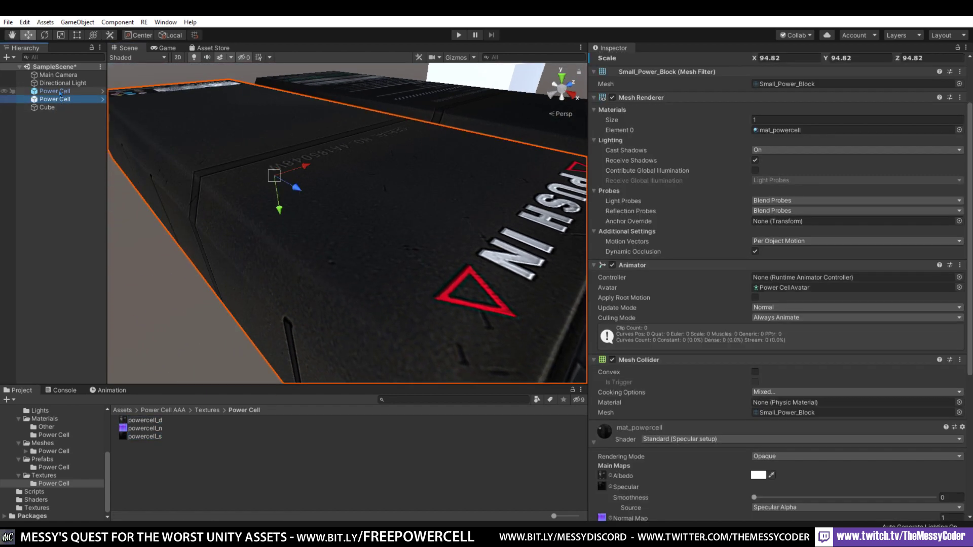
{"action": "left_click", "coordinate": [59, 92], "text": "ctrl"}
{"action": "scroll", "coordinate": [810, 151], "scroll_direction": "up", "scroll_amount": 3}
{"action": "left_click", "coordinate": [781, 130]}
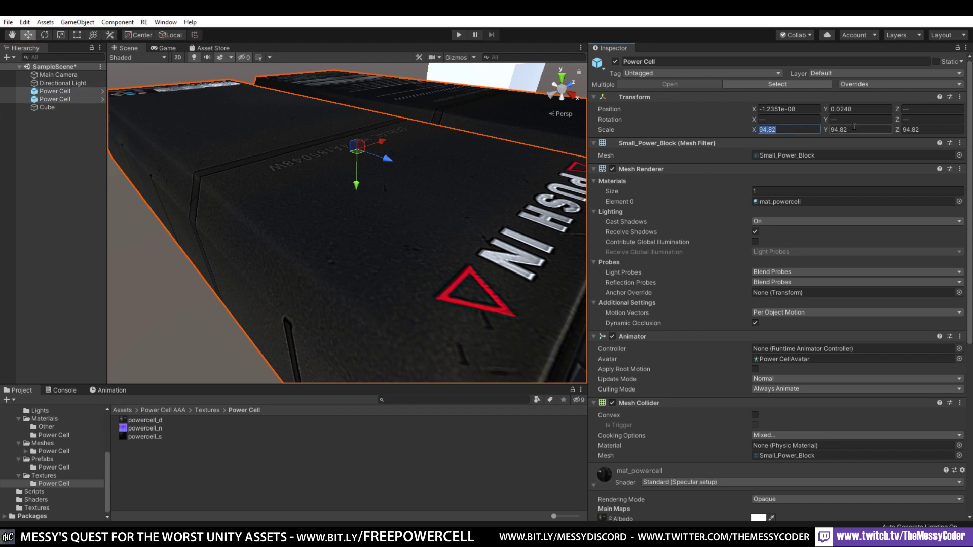
{"action": "type", "text": "1"}
{"action": "left_click", "coordinate": [849, 129]}
{"action": "type", "text": "1"}
{"action": "left_click", "coordinate": [918, 131]}
{"action": "type", "text": "1"}
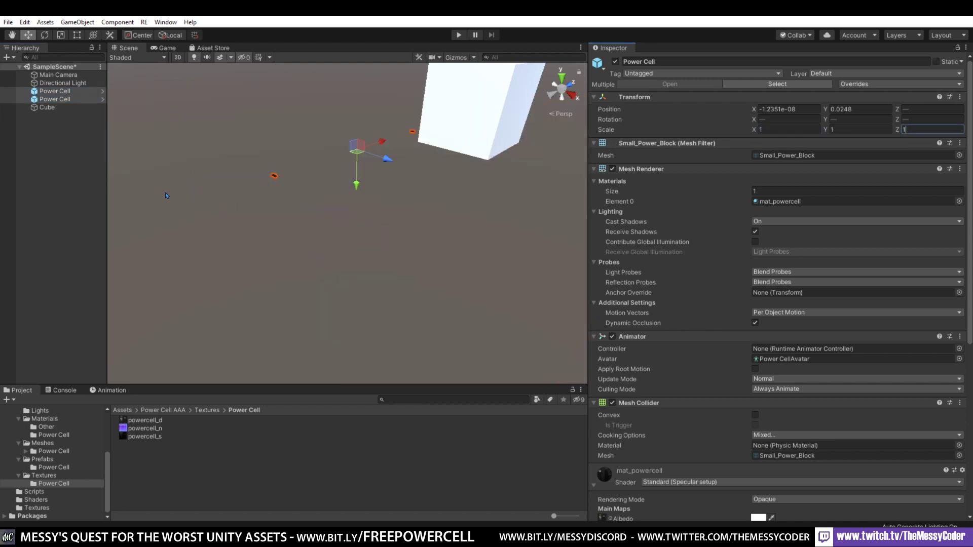
{"action": "left_click", "coordinate": [79, 181]}
- Set only the second Power Cell's scale to 10 on X, Y and Z, and view it deselected beside the cube
{"action": "right_click_drag", "start_coordinate": [373, 197], "coordinate": [318, 238]}
{"action": "key", "text": "w"}
{"action": "key", "text": "s"}
{"action": "key", "text": "a"}
{"action": "left_click", "coordinate": [255, 231]}
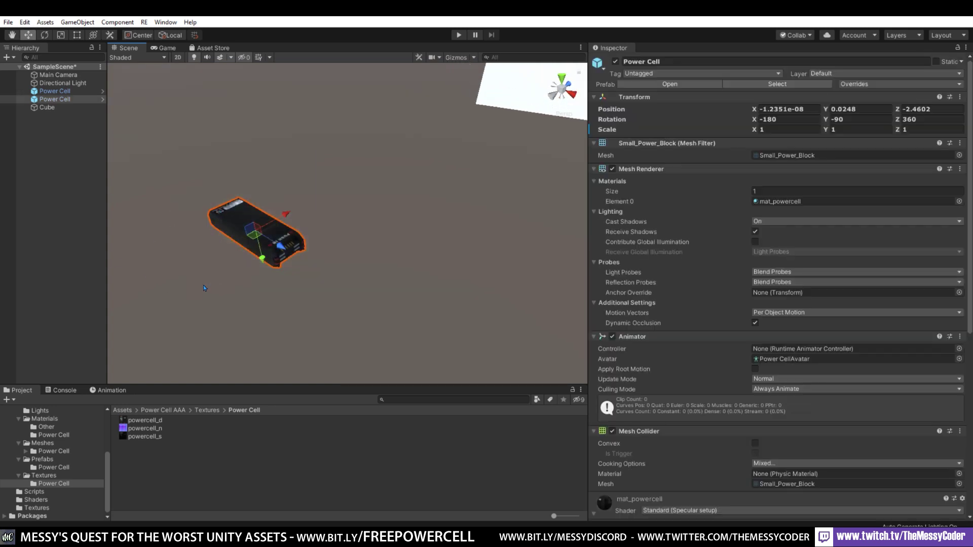
{"action": "left_click", "coordinate": [775, 129]}
{"action": "type", "text": "10"}
{"action": "left_click", "coordinate": [832, 130]}
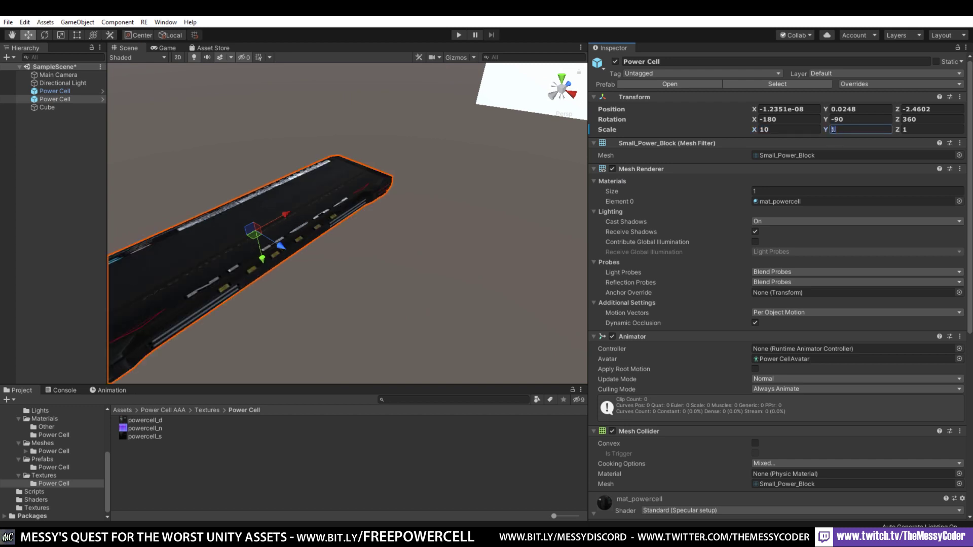
{"action": "type", "text": "10"}
{"action": "left_click", "coordinate": [922, 129]}
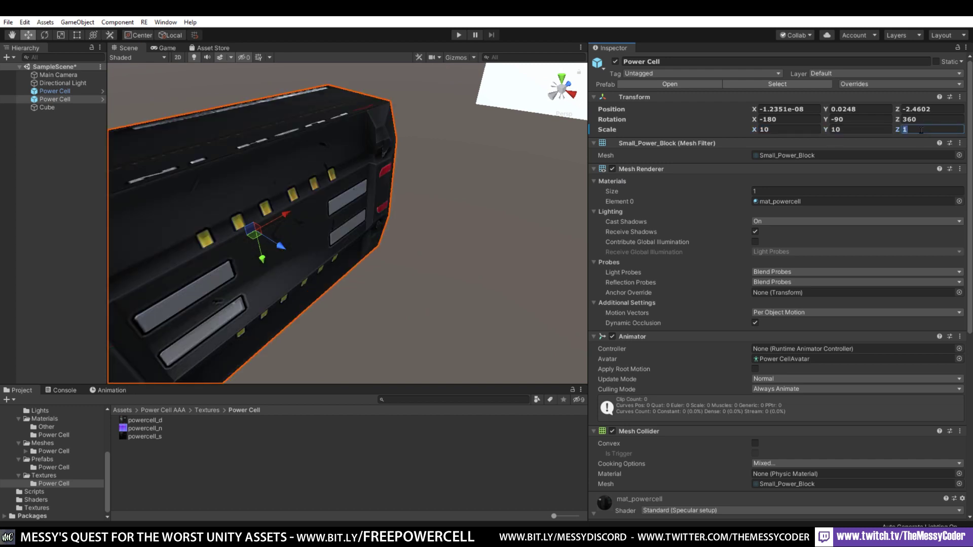
{"action": "type", "text": "10"}
{"action": "scroll", "coordinate": [372, 255], "scroll_direction": "down", "scroll_amount": 10}
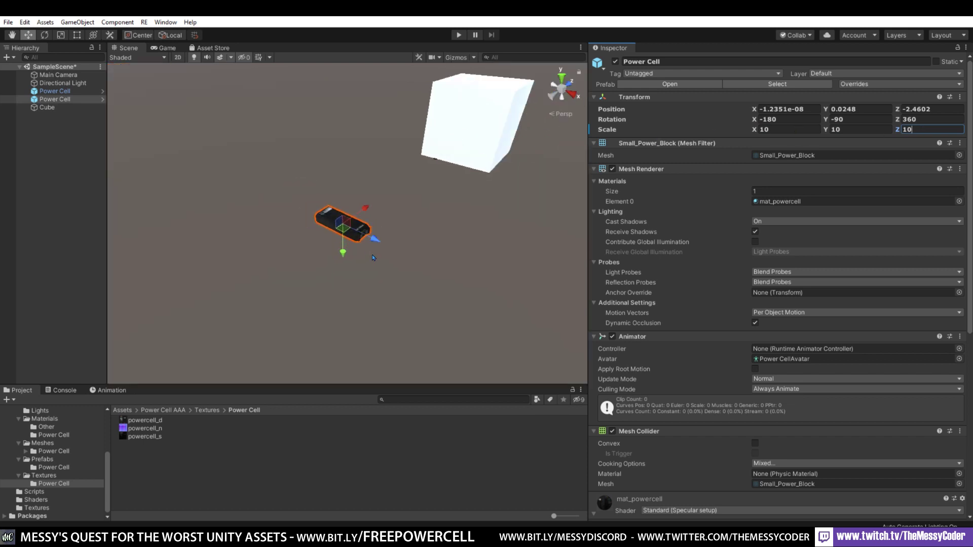
{"action": "scroll", "coordinate": [372, 256], "scroll_direction": "up", "scroll_amount": 3}
{"action": "left_click", "coordinate": [119, 252]}
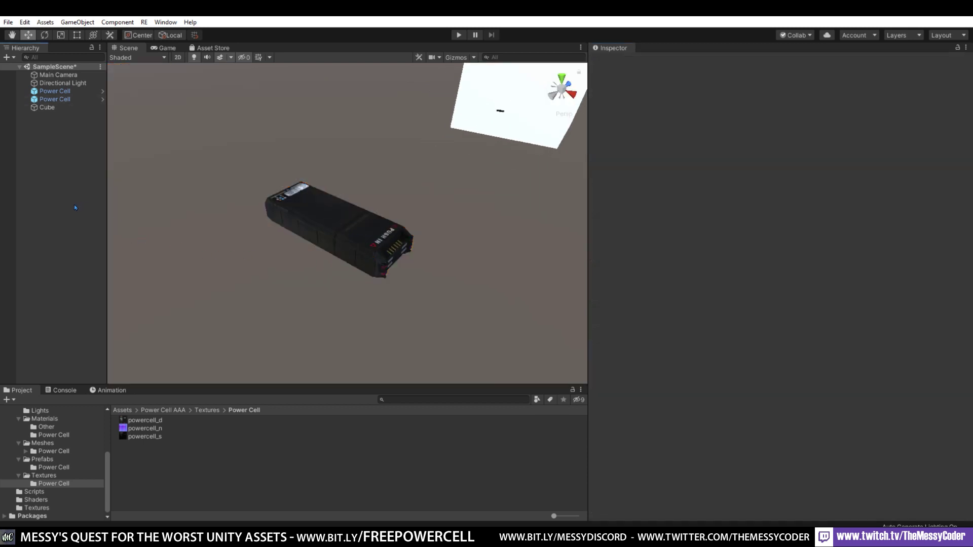
{"action": "right_click_drag", "start_coordinate": [74, 205], "coordinate": [315, 220]}
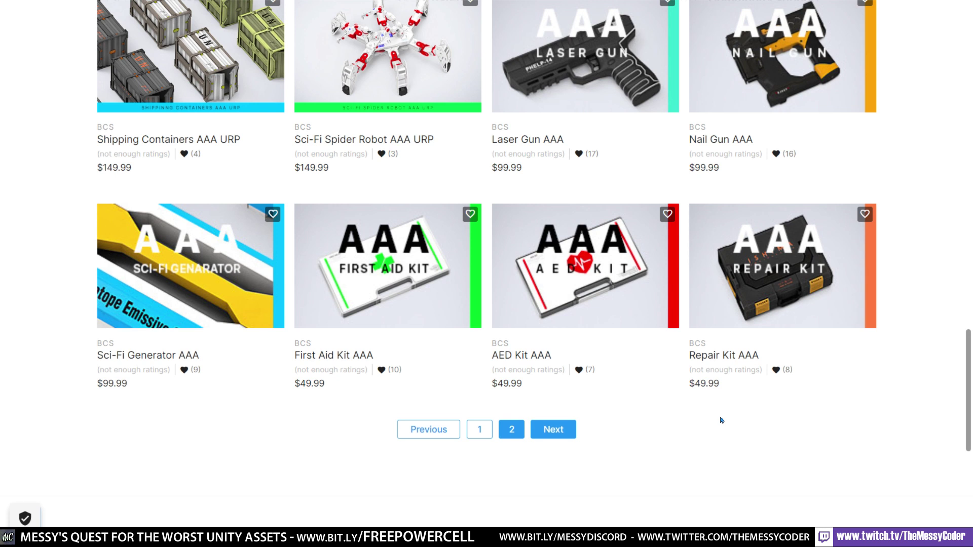
- Switch to the Unity Asset Store, browse the BCS publisher's assets, and open Laser Rifles AAA to inspect its 3D model up close
{"action": "mouse_move", "coordinate": [603, 270]}
{"action": "scroll", "coordinate": [641, 405], "scroll_direction": "up", "scroll_amount": 1}
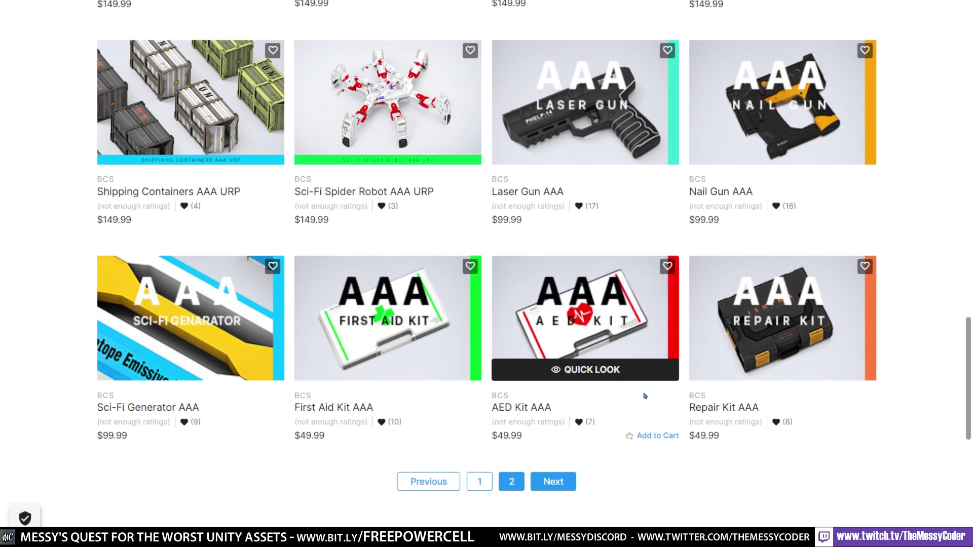
{"action": "scroll", "coordinate": [645, 395], "scroll_direction": "up", "scroll_amount": 10}
{"action": "scroll", "coordinate": [642, 396], "scroll_direction": "up", "scroll_amount": 10}
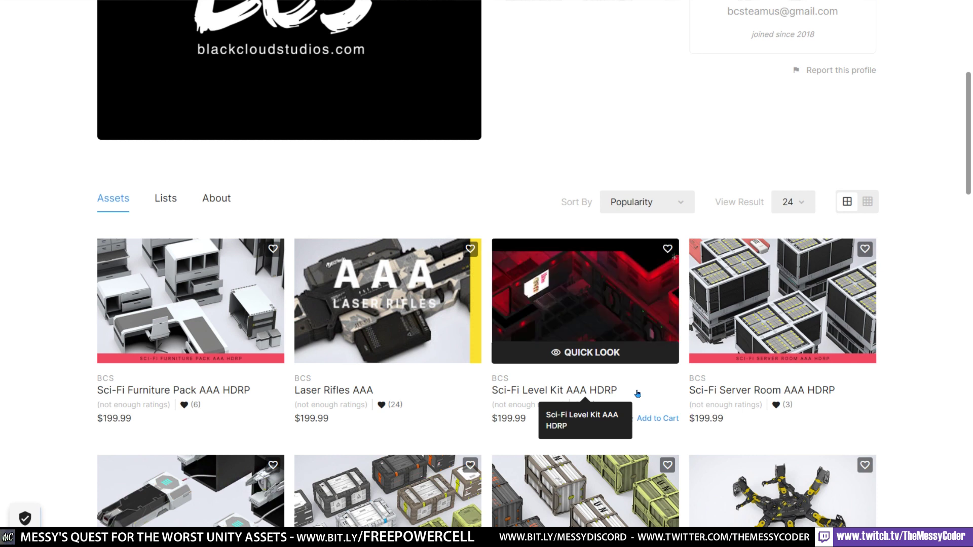
{"action": "scroll", "coordinate": [637, 393], "scroll_direction": "down", "scroll_amount": 2}
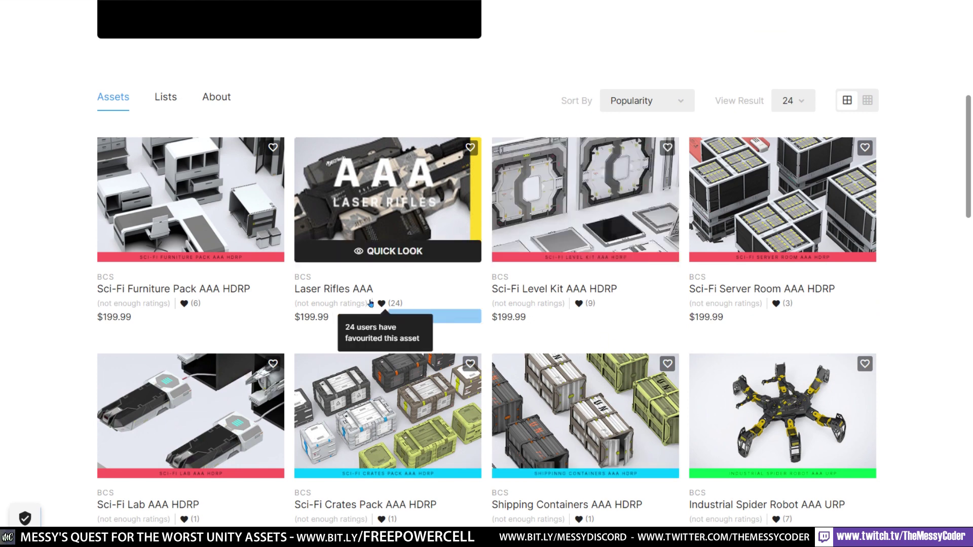
{"action": "left_click", "coordinate": [389, 223]}
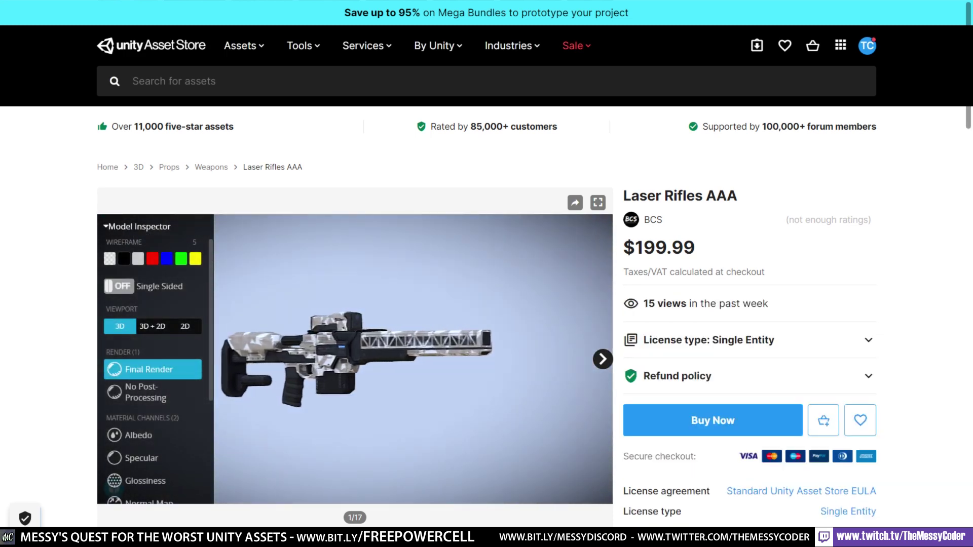
{"action": "scroll", "coordinate": [354, 359], "scroll_direction": "up", "scroll_amount": 5}
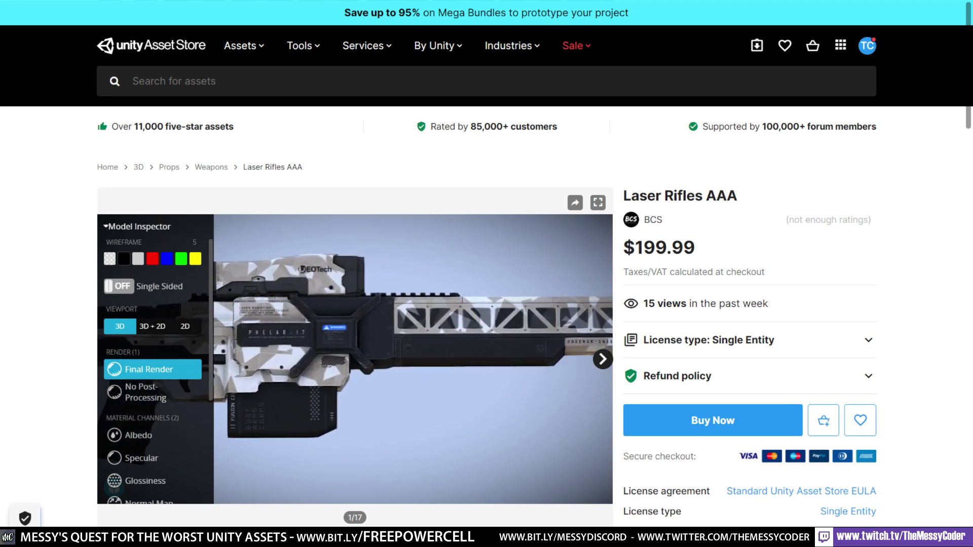